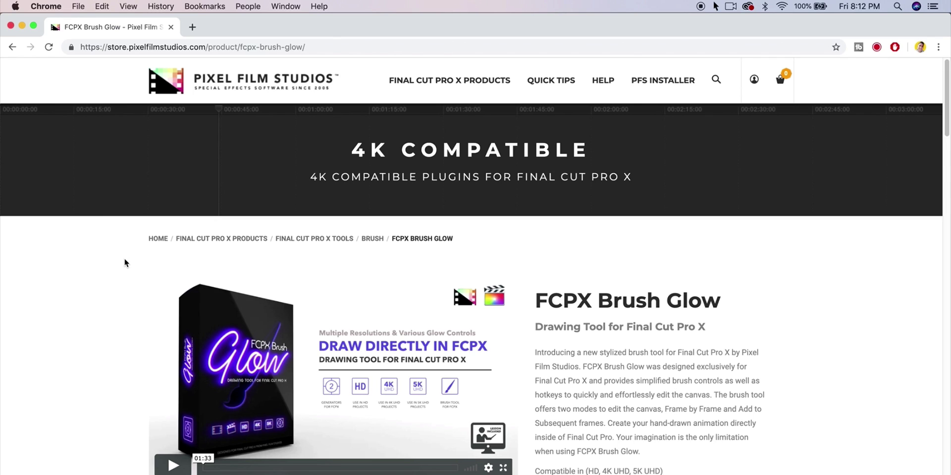
pyautogui.scroll(-3, 132, 245)
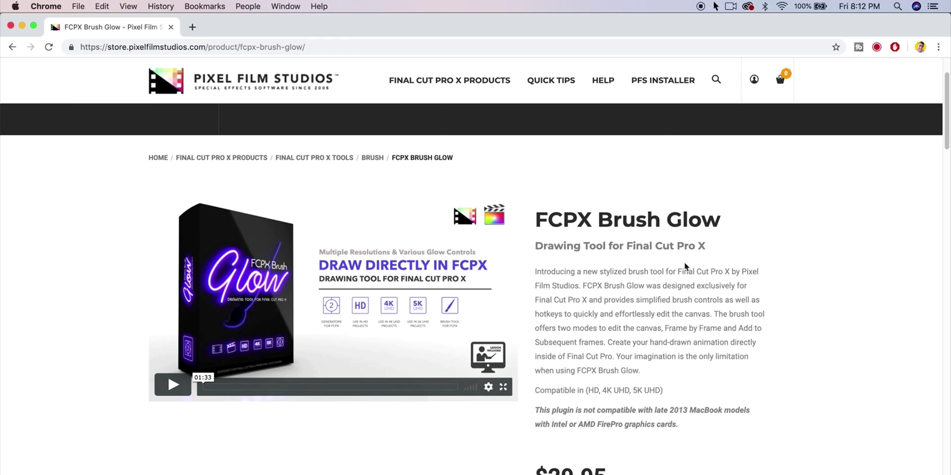
pyautogui.scroll(-7, 700, 296)
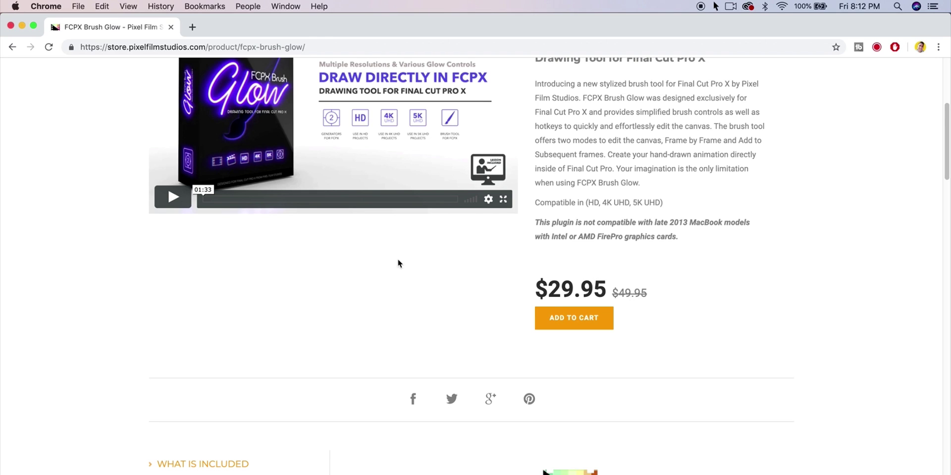
pyautogui.scroll(-15, 445, 278)
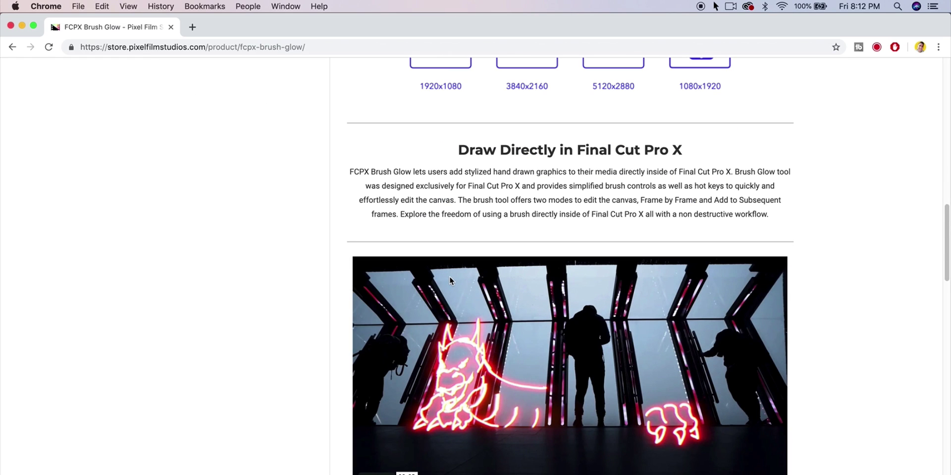
pyautogui.scroll(-10, 449, 279)
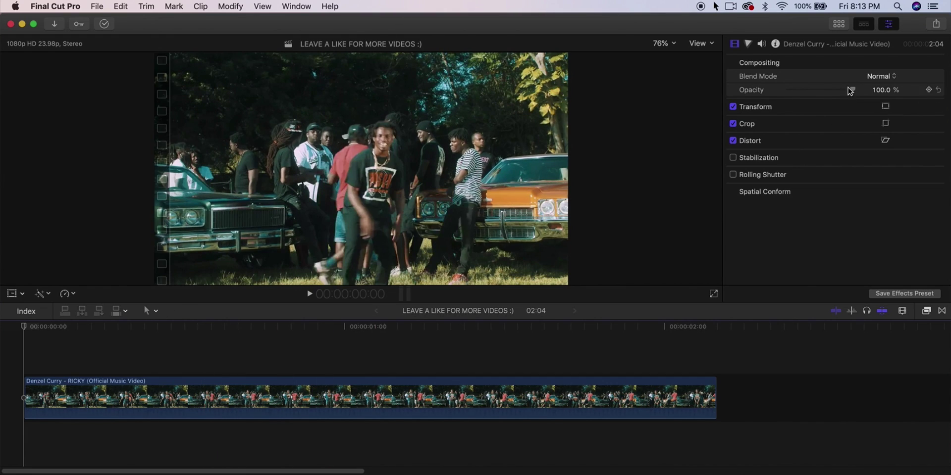
# - Open the Titles and Generators sidebar and expand the Generators category
pyautogui.click(838, 24)
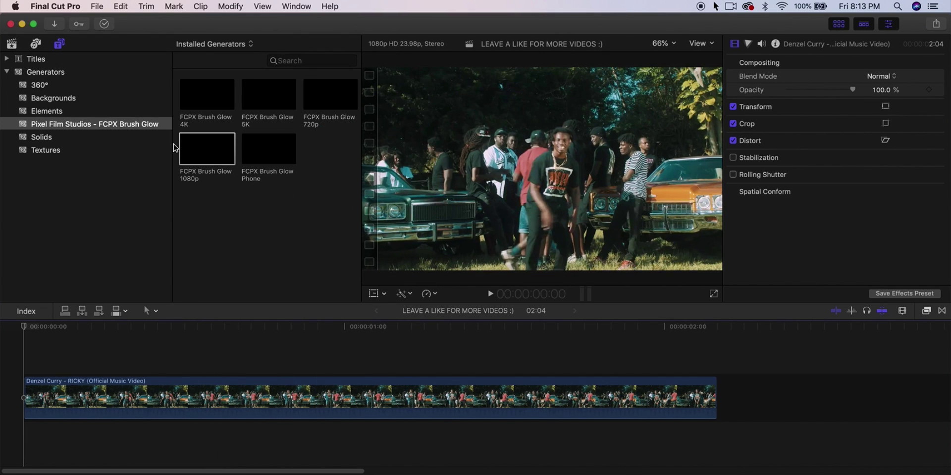
pyautogui.click(59, 44)
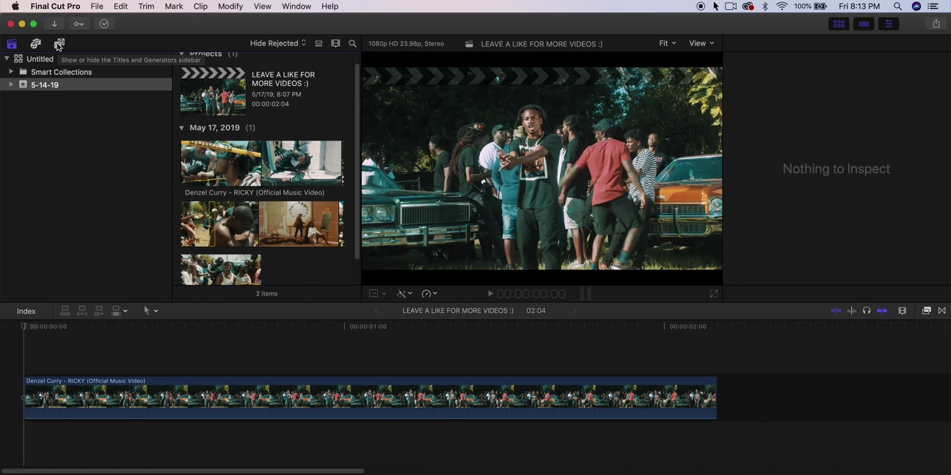
pyautogui.click(58, 44)
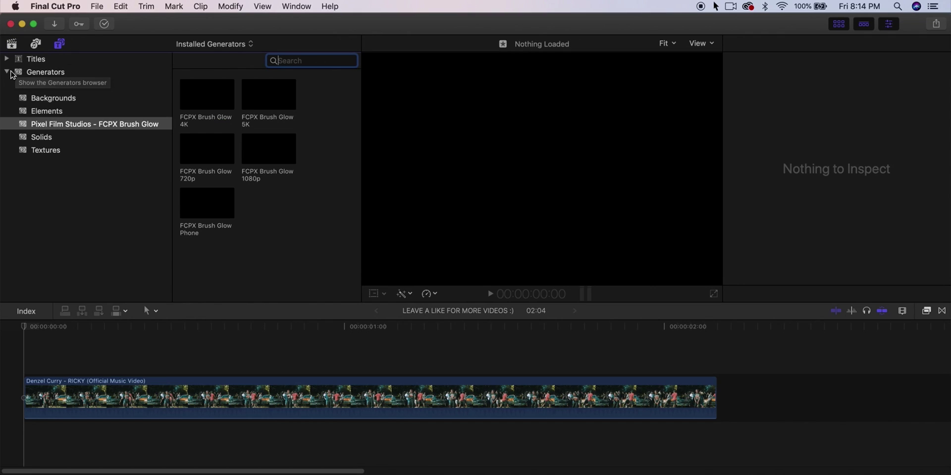
pyautogui.click(33, 69)
pyautogui.click(7, 72)
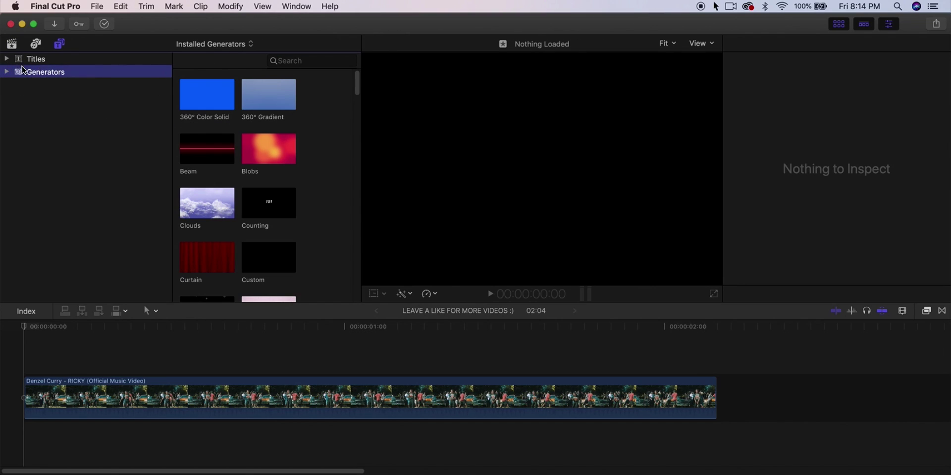
pyautogui.click(7, 72)
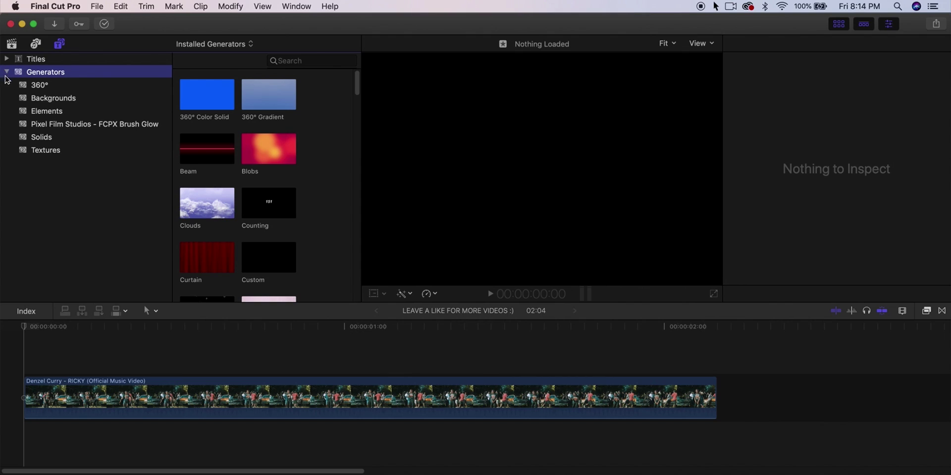
# - Show the Pixel Film Studios FCPX Brush Glow generators and select the Phone and 4K versions
pyautogui.click(41, 127)
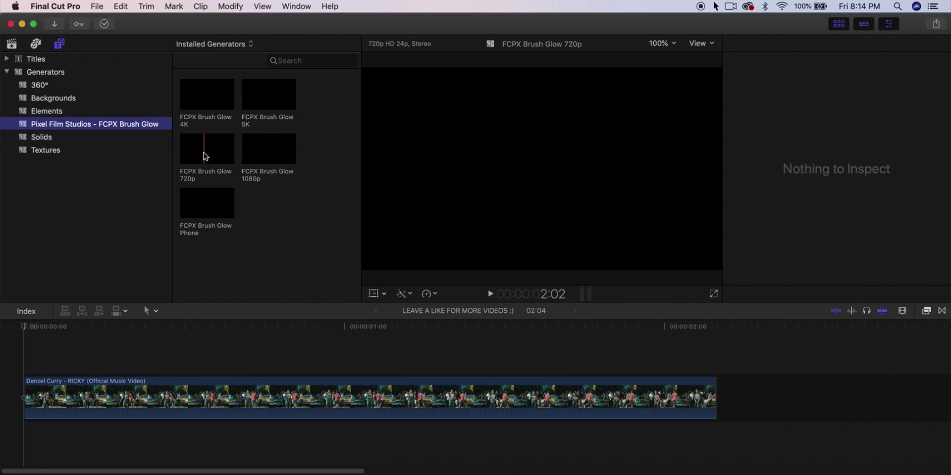
pyautogui.click(204, 204)
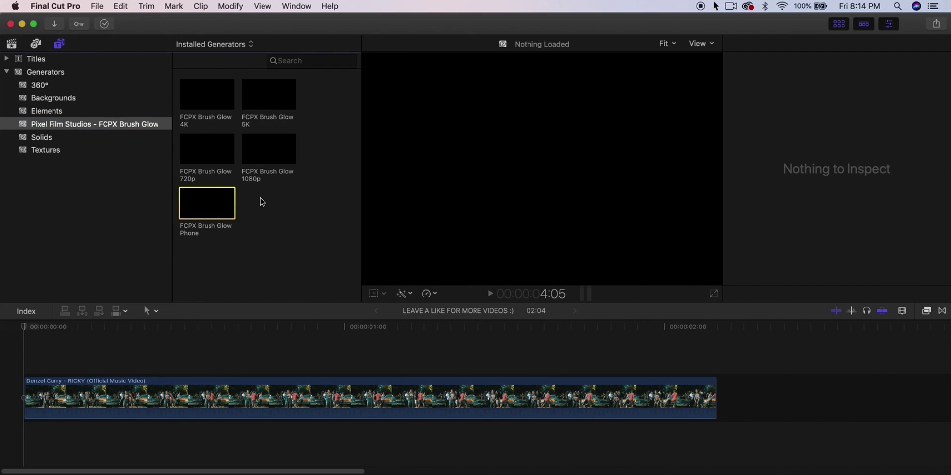
pyautogui.click(192, 94)
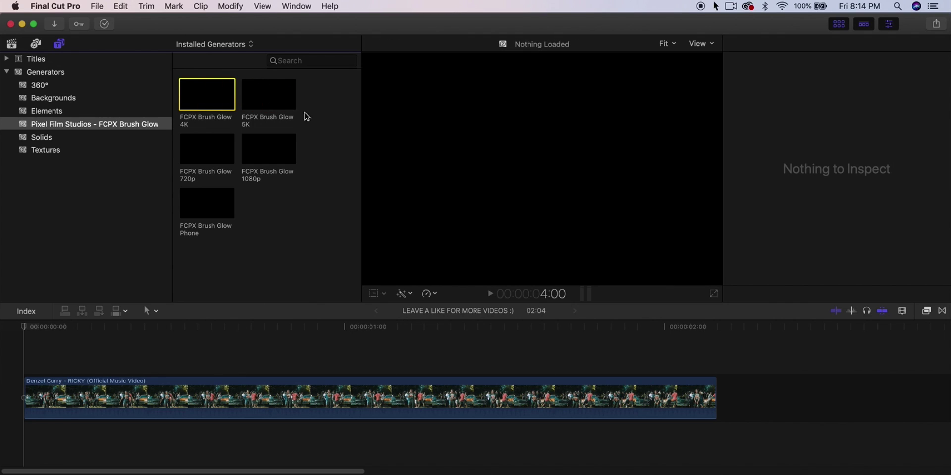
# - Place the FCPX Brush Glow 1080p generator at the timeline start above the video
pyautogui.click(273, 98)
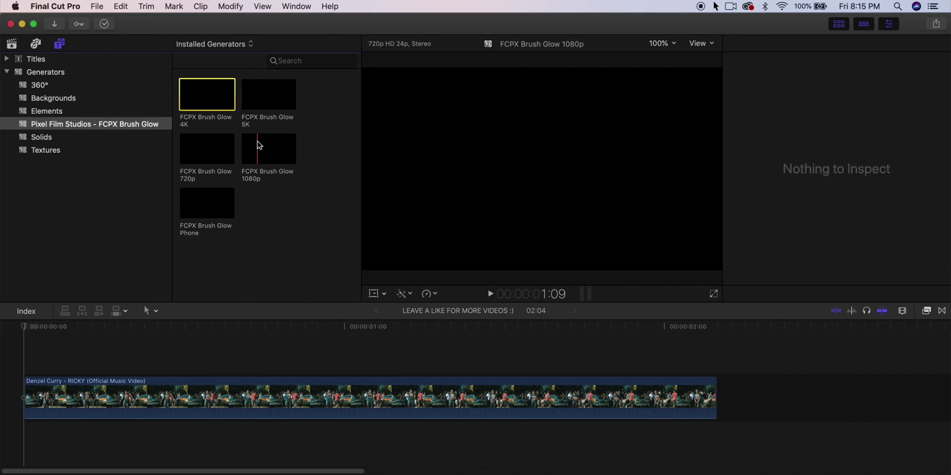
pyautogui.moveTo(258, 144); pyautogui.dragTo(5, 333)
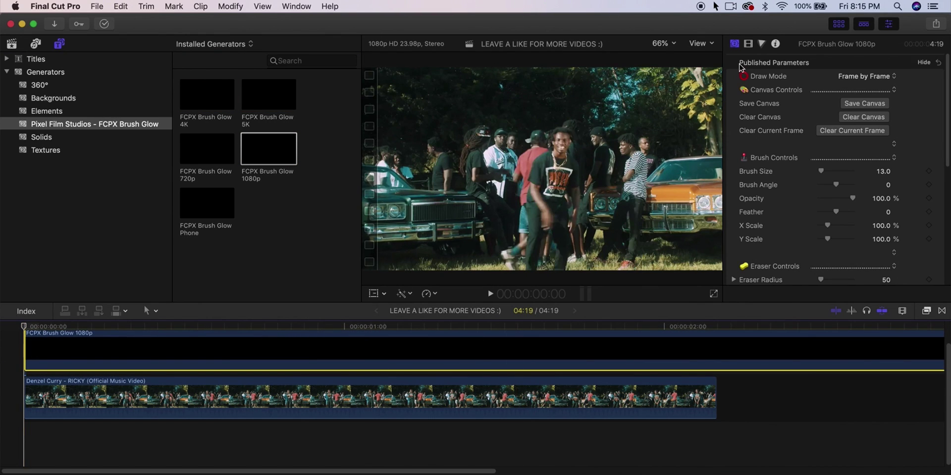
pyautogui.press('ctrl+super+1')
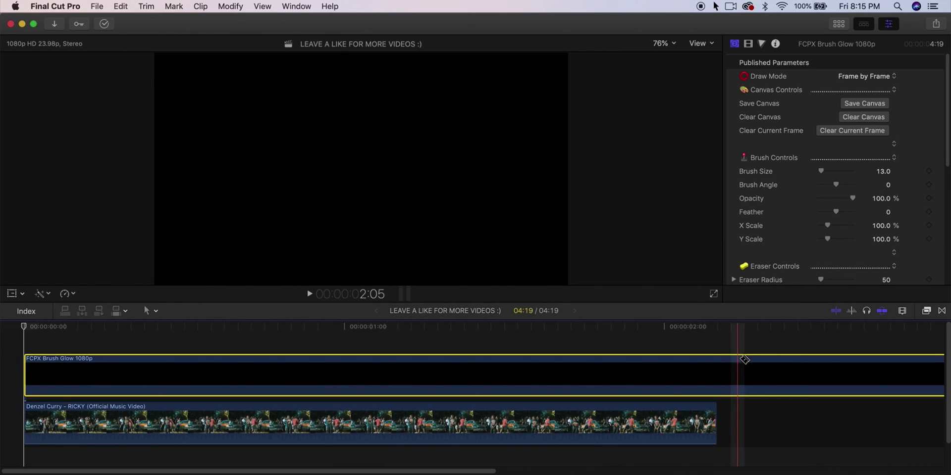
# - Blade the Brush Glow clip at the video's end, delete the excess, and fit the timeline
pyautogui.click(718, 390)
pyautogui.press('a')
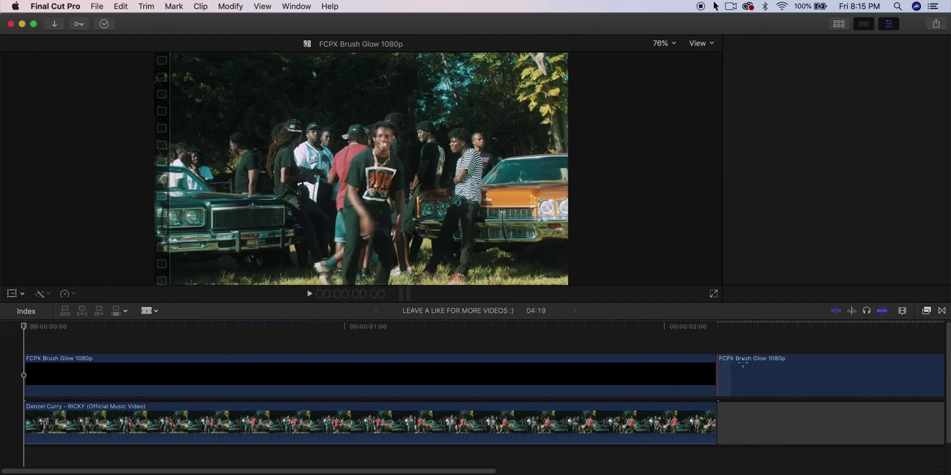
pyautogui.click(788, 430)
pyautogui.press('Delete')
pyautogui.hotkey('shift', 'z')
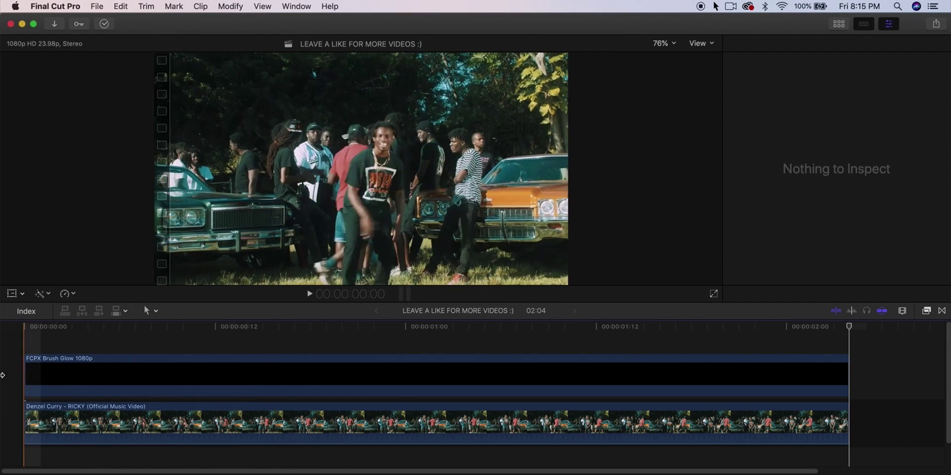
# - Park the playhead near the start, select the Brush Glow clip, and play the video
pyautogui.moveTo(411, 328)
pyautogui.mouseDown()
pyautogui.moveTo(399, 329)
pyautogui.moveTo(474, 333)
pyautogui.moveTo(66, 333)
pyautogui.mouseUp()
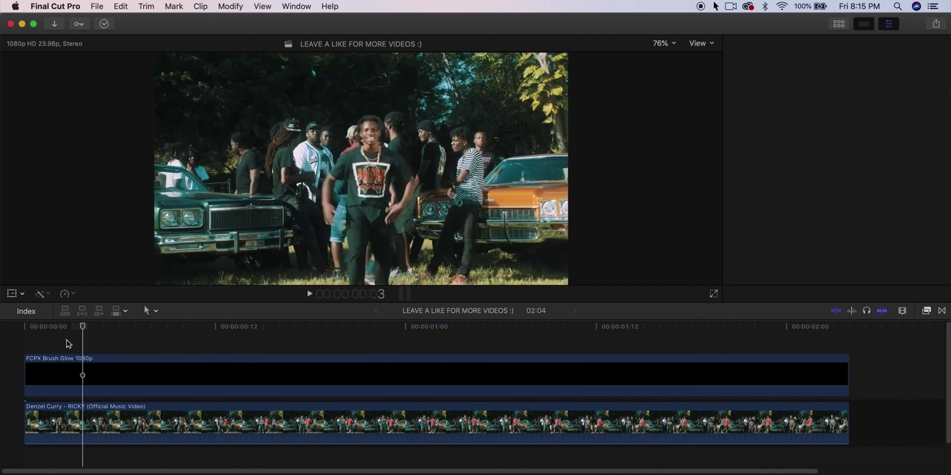
pyautogui.press('super+4')
pyautogui.click(93, 367)
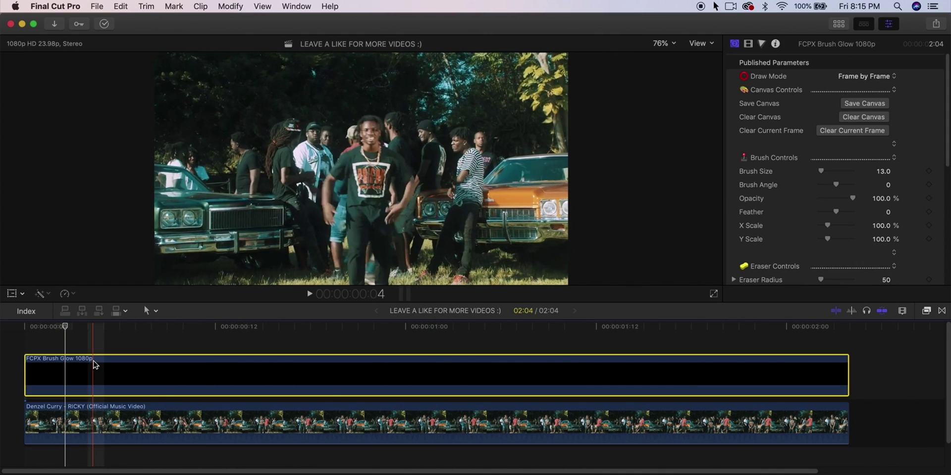
pyautogui.press('space')
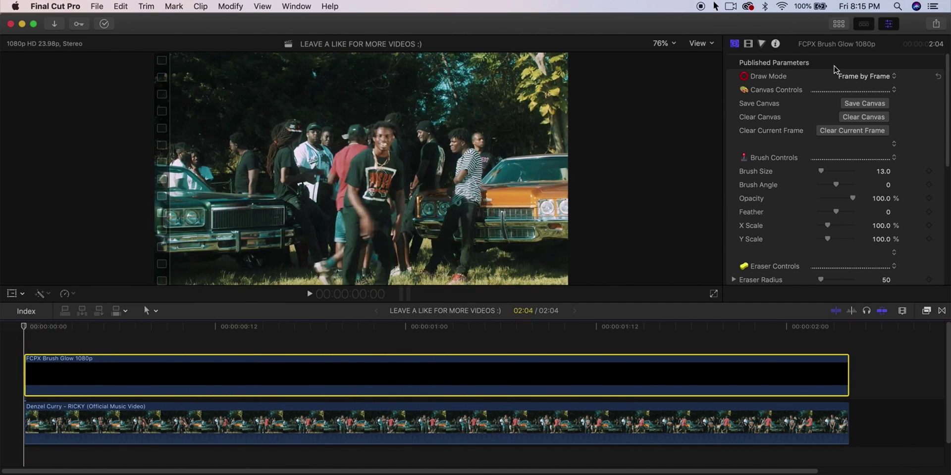
# - Show the Brush Glow published parameters and open the Draw Mode choices
pyautogui.click(888, 25)
pyautogui.click(888, 24)
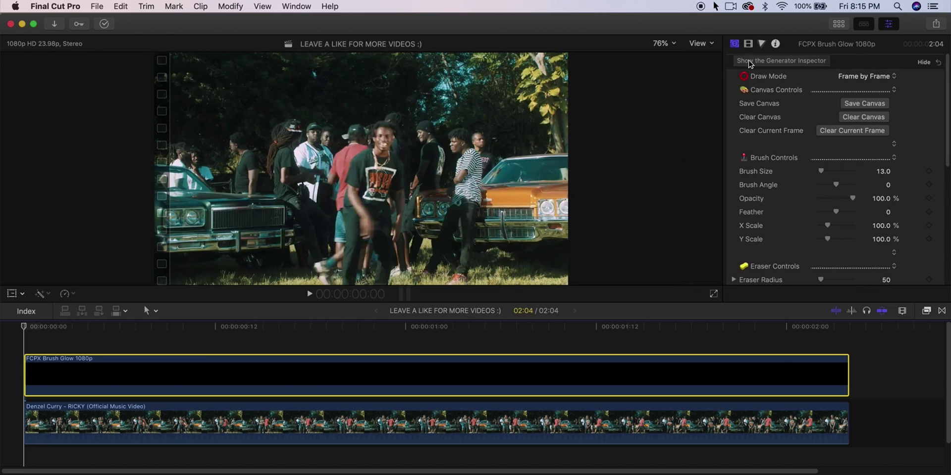
pyautogui.scroll(-10, 812, 144)
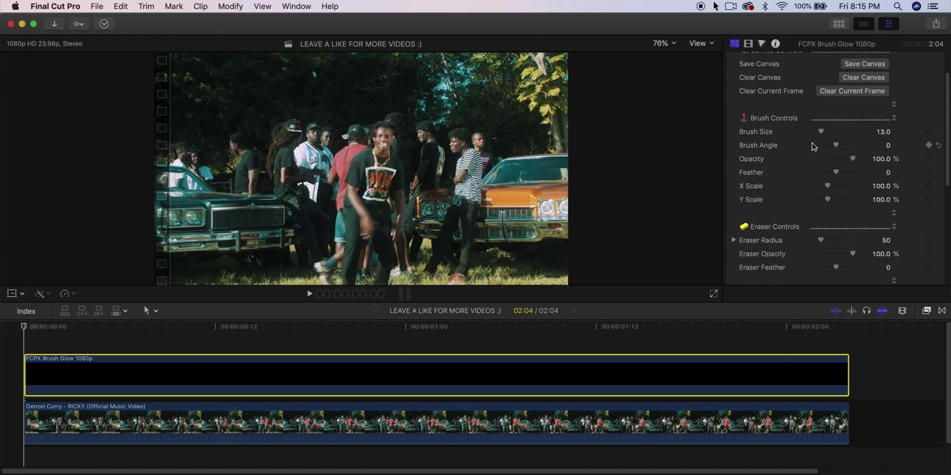
pyautogui.scroll(10, 811, 149)
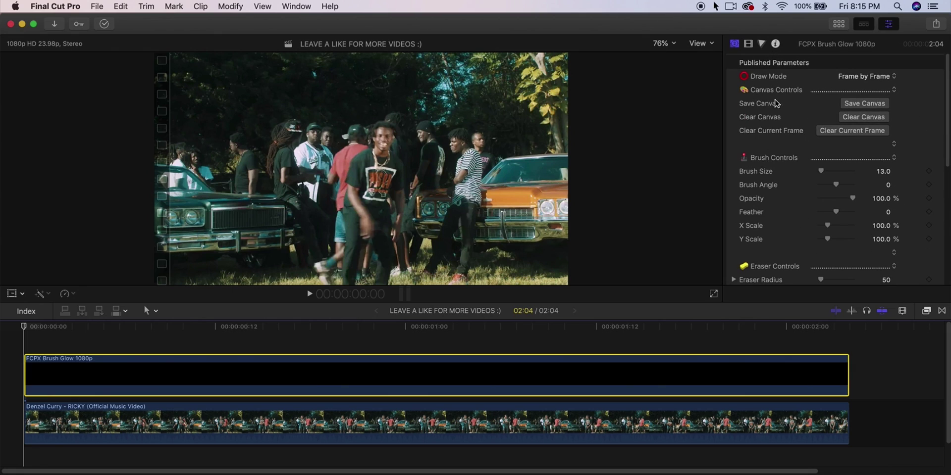
pyautogui.click(861, 76)
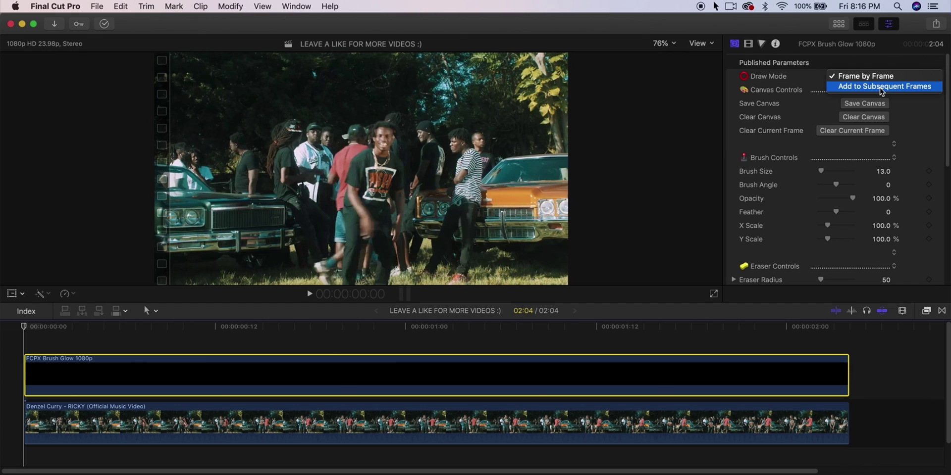
# - Set Draw Mode to Frame by Frame and park the playhead on frame 2 near the start
pyautogui.click(849, 77)
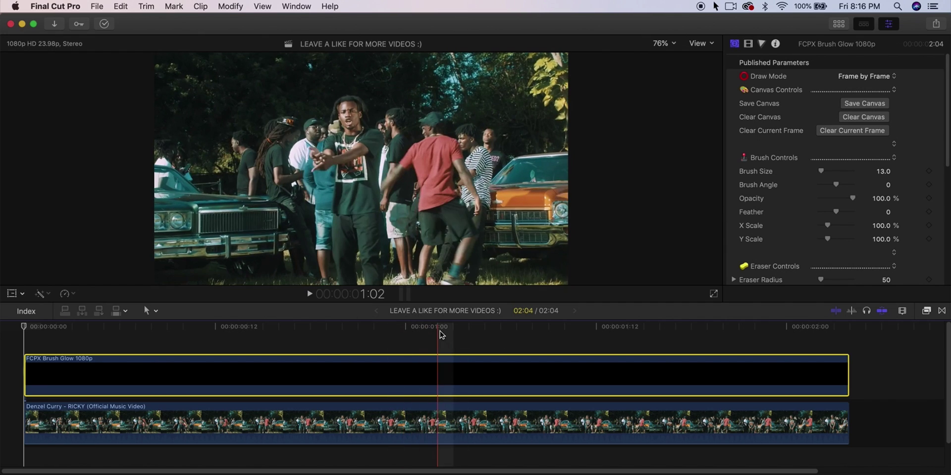
pyautogui.click(433, 328)
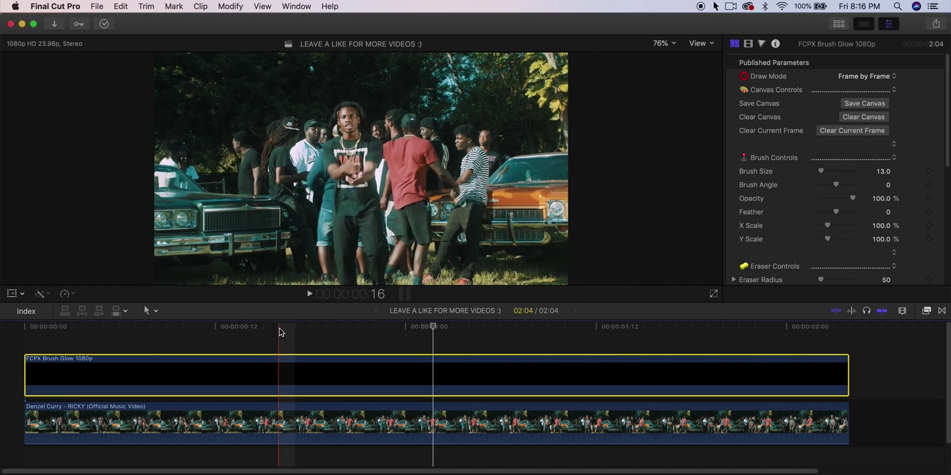
pyautogui.click(70, 328)
pyautogui.moveTo(349, 155)
pyautogui.mouseDown()
pyautogui.moveTo(315, 180)
pyautogui.moveTo(413, 179)
pyautogui.moveTo(400, 161)
pyautogui.mouseUp()
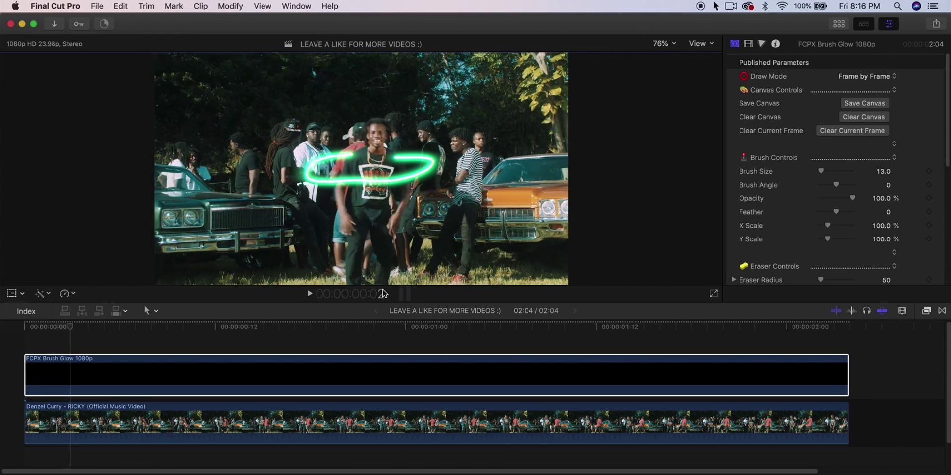
pyautogui.click(863, 118)
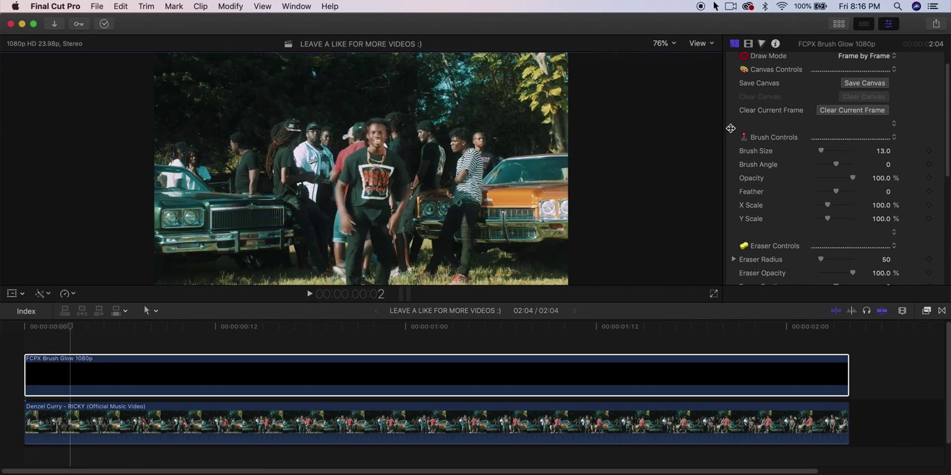
pyautogui.click(841, 111)
# - Paint one thick glow stroke at brush size 56 and two thin ones at size 8 above the crowd
pyautogui.moveTo(821, 151); pyautogui.dragTo(829, 152)
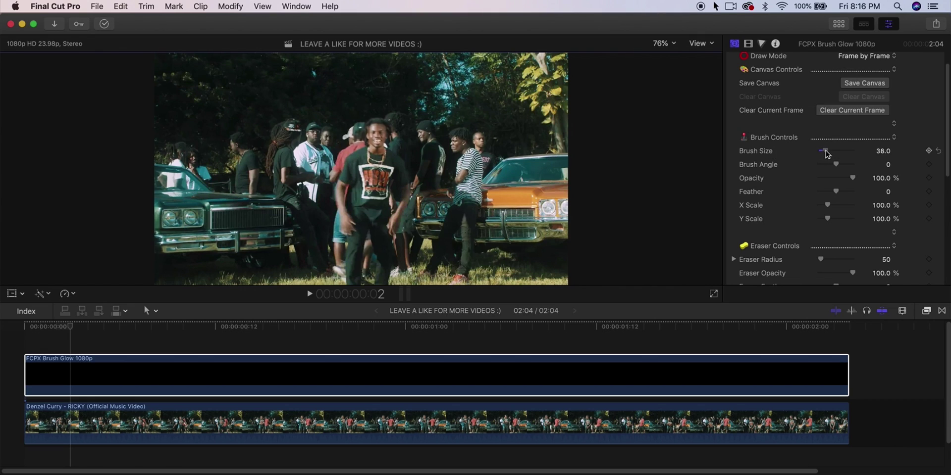
pyautogui.moveTo(463, 105)
pyautogui.mouseDown()
pyautogui.moveTo(438, 166)
pyautogui.moveTo(446, 181)
pyautogui.mouseUp()
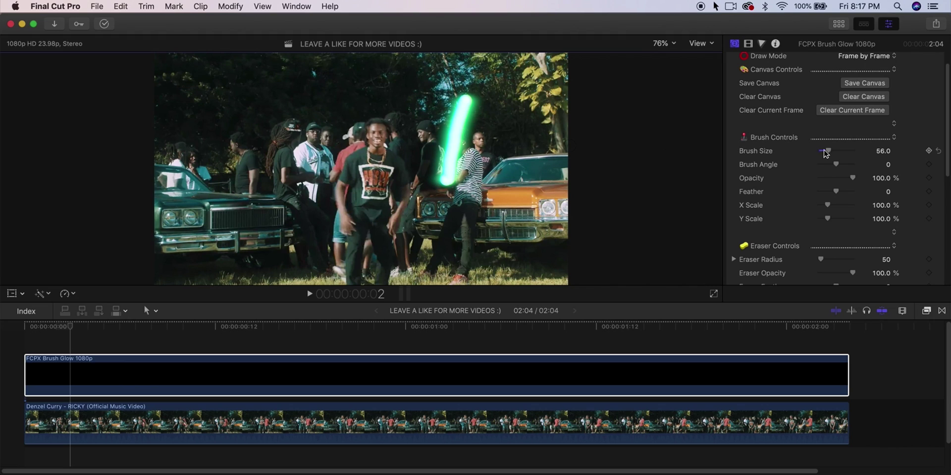
pyautogui.moveTo(826, 153); pyautogui.dragTo(820, 152)
pyautogui.moveTo(420, 94); pyautogui.dragTo(398, 163)
pyautogui.moveTo(431, 92); pyautogui.dragTo(405, 162)
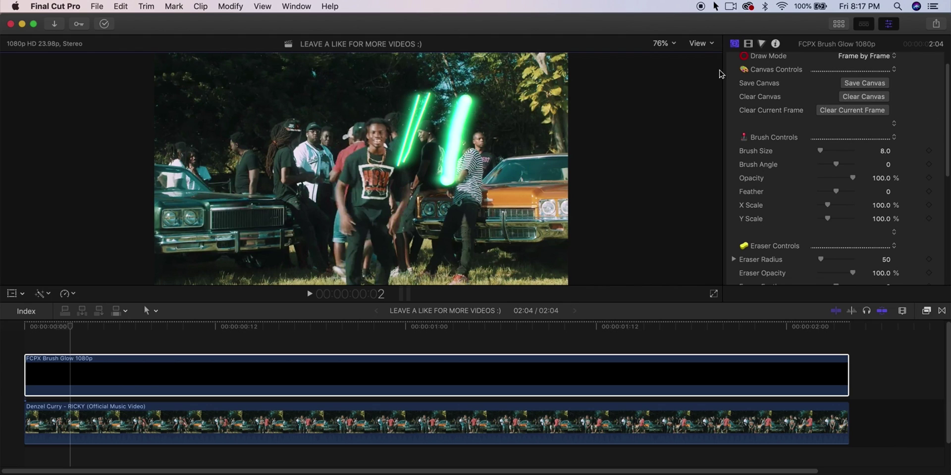
# - Switch viewer playback to Better Quality
pyautogui.click(697, 44)
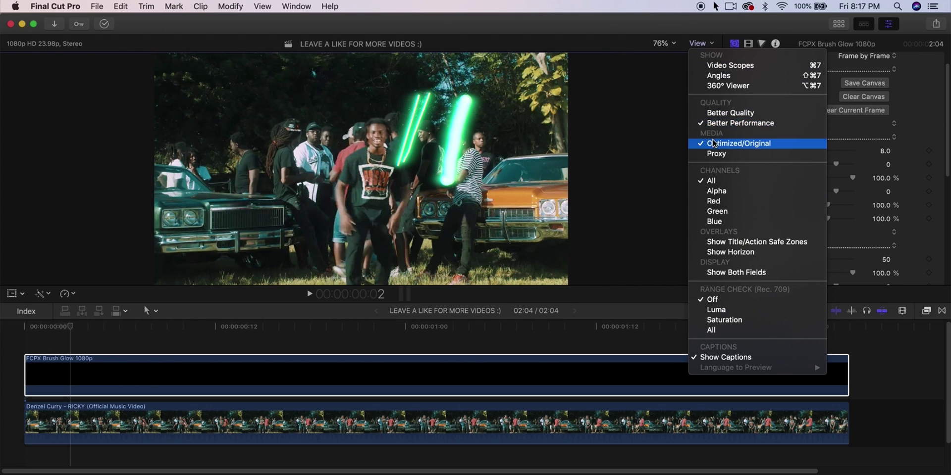
pyautogui.click(600, 116)
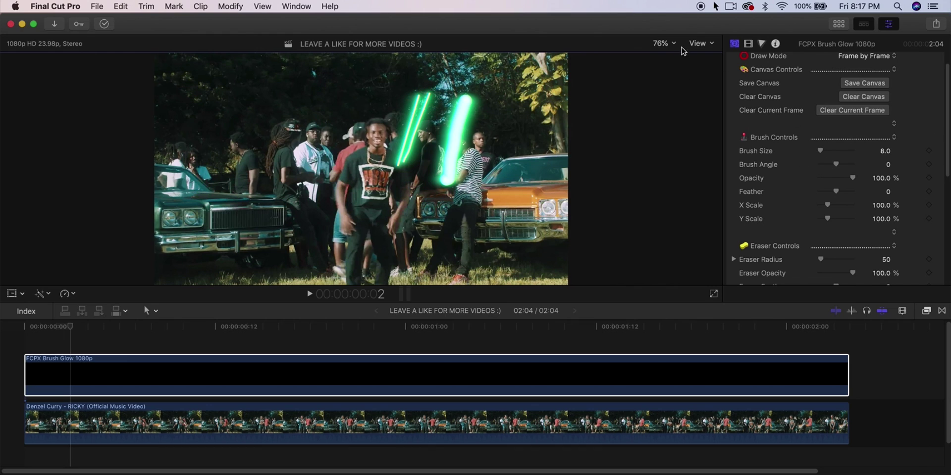
pyautogui.click(702, 44)
pyautogui.click(729, 114)
# - Open the Brush Color picker beside the viewer and pick a new glow colour
pyautogui.scroll(-8, 817, 206)
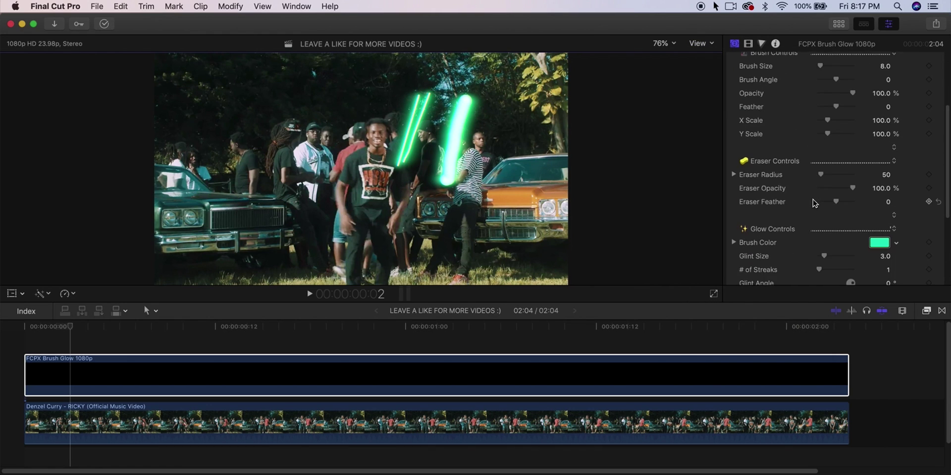
pyautogui.click(879, 135)
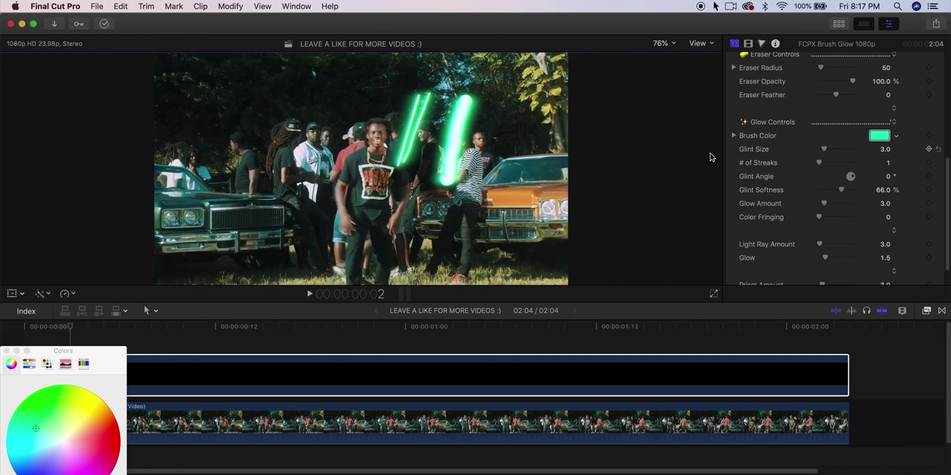
pyautogui.moveTo(114, 347); pyautogui.dragTo(683, 73)
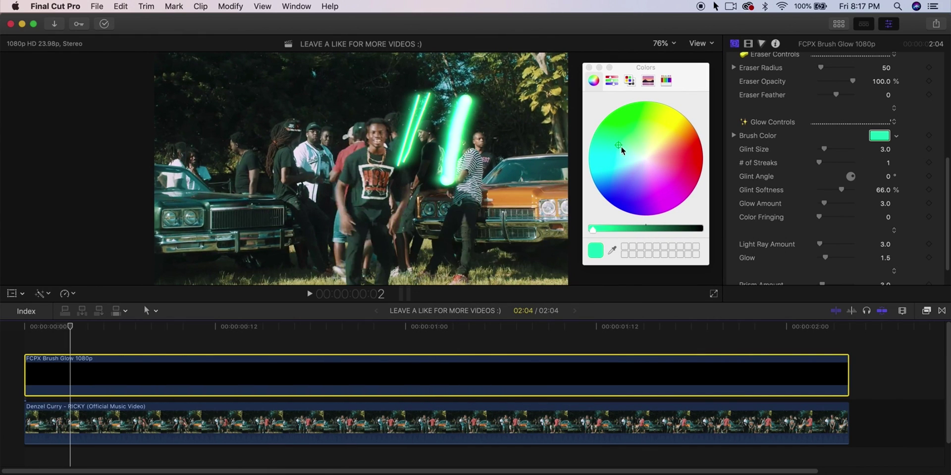
pyautogui.moveTo(620, 147)
pyautogui.mouseDown()
pyautogui.moveTo(656, 135)
pyautogui.moveTo(634, 119)
pyautogui.mouseUp()
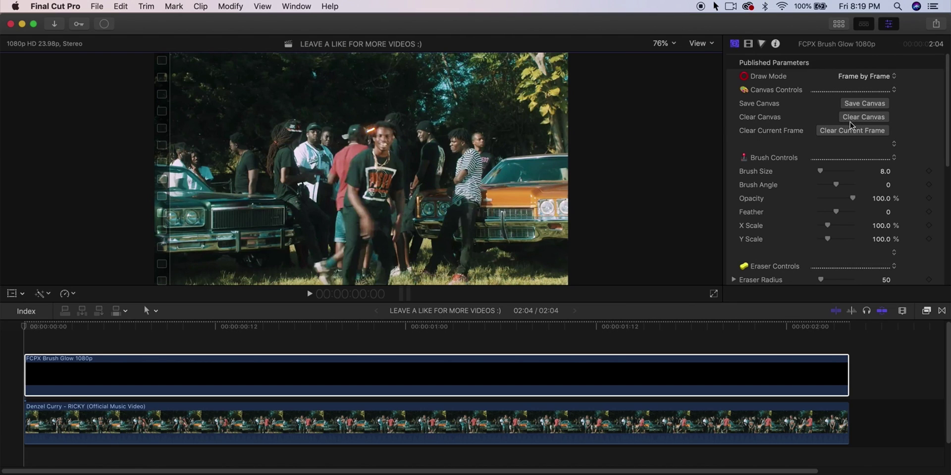
# - Dab orange glow on the cap, set Eraser Radius to 103, and ring the dancer's head in orange
pyautogui.moveTo(364, 132); pyautogui.dragTo(373, 133)
pyautogui.scroll(-5, 802, 238)
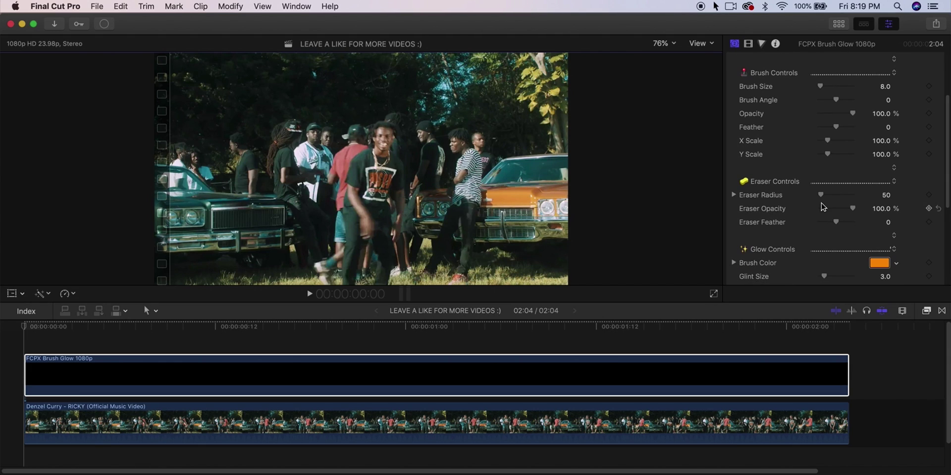
pyautogui.moveTo(823, 196); pyautogui.dragTo(824, 196)
pyautogui.moveTo(375, 132)
pyautogui.mouseDown()
pyautogui.moveTo(365, 134)
pyautogui.moveTo(406, 133)
pyautogui.moveTo(376, 128)
pyautogui.mouseUp()
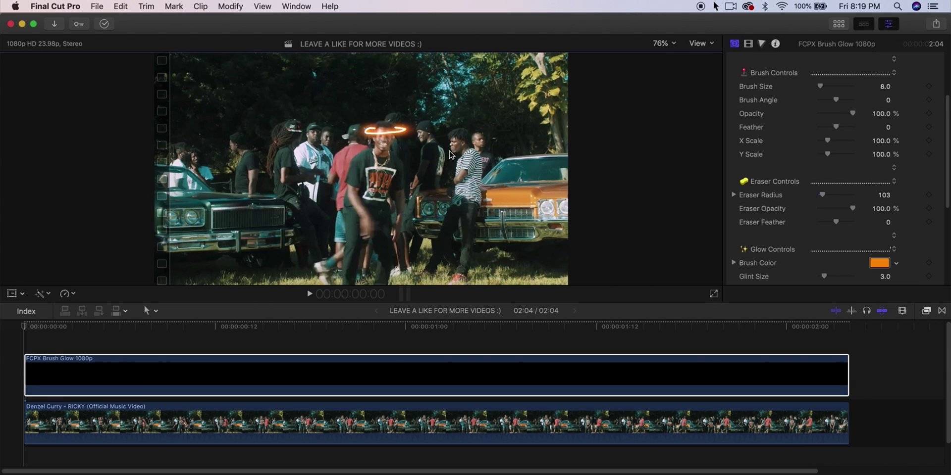
# - Undo a first head ring attempt and draw the ring slightly lower on frame 2
pyautogui.press('Right')
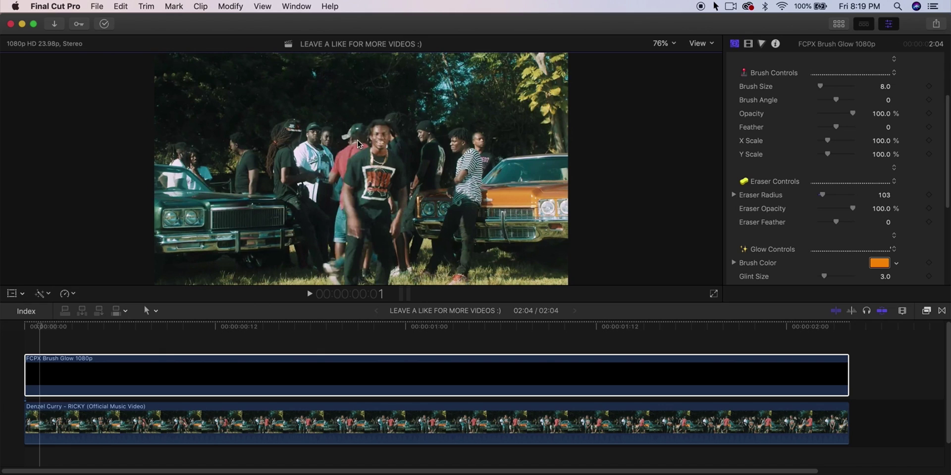
pyautogui.moveTo(371, 137)
pyautogui.mouseDown()
pyautogui.moveTo(354, 137)
pyautogui.moveTo(410, 139)
pyautogui.moveTo(392, 139)
pyautogui.mouseUp()
pyautogui.press('super+z')
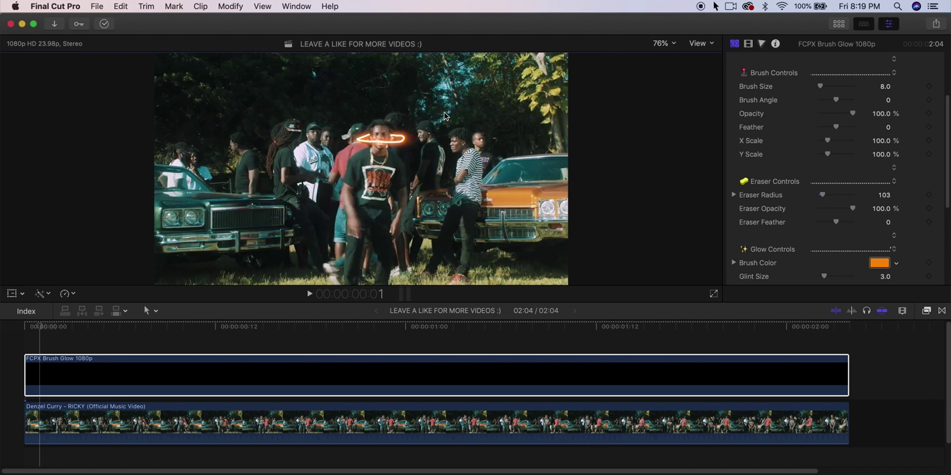
pyautogui.press('Home')
pyautogui.press('Right')
pyautogui.press('Right')
pyautogui.moveTo(365, 151)
pyautogui.mouseDown()
pyautogui.moveTo(330, 159)
pyautogui.moveTo(405, 162)
pyautogui.moveTo(419, 151)
pyautogui.moveTo(389, 149)
pyautogui.mouseUp()
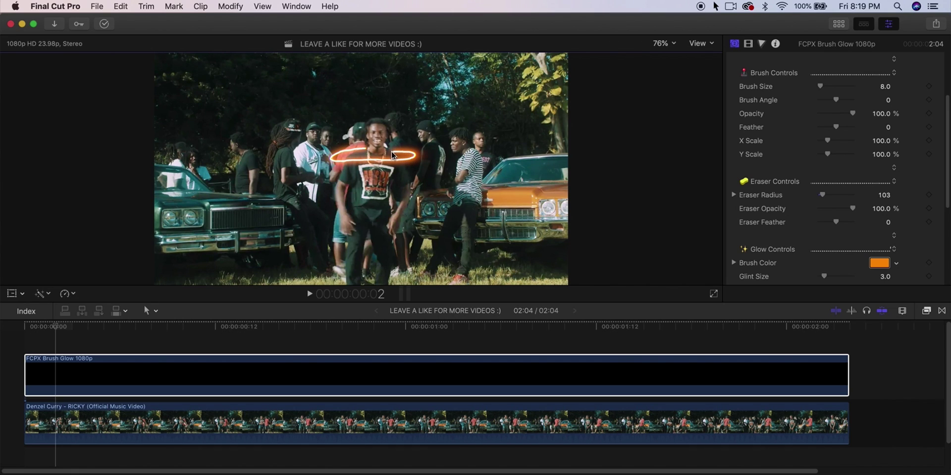
# - Compare frames 1 and 2, then draw a wider orange ring on frame 3
pyautogui.press('Left')
pyautogui.press('Left')
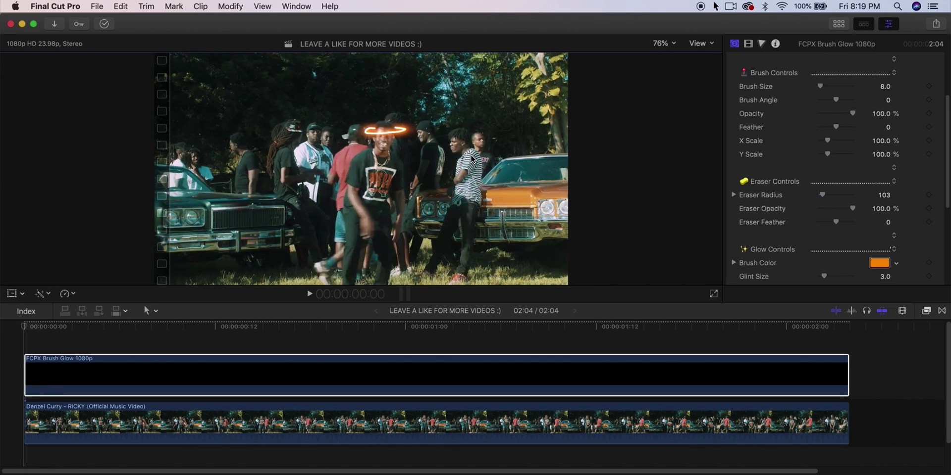
pyautogui.press('Right')
pyautogui.press('Left')
pyautogui.press('Right')
pyautogui.press('Right')
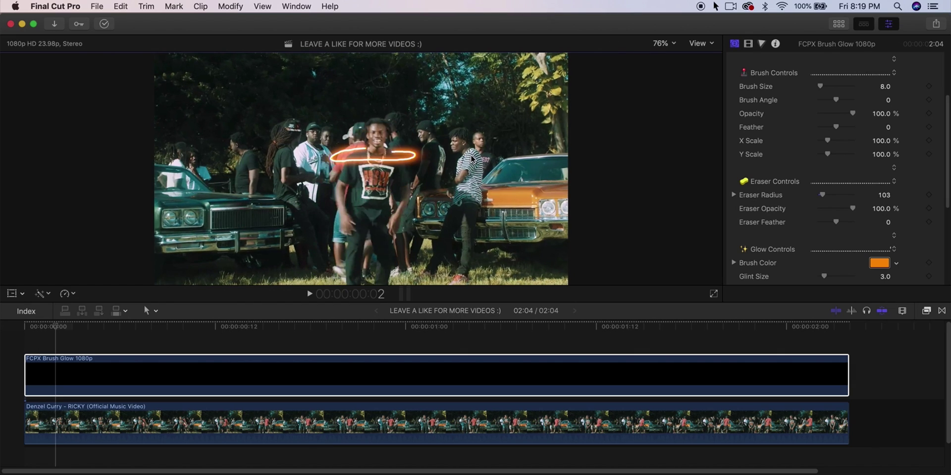
pyautogui.press('Right')
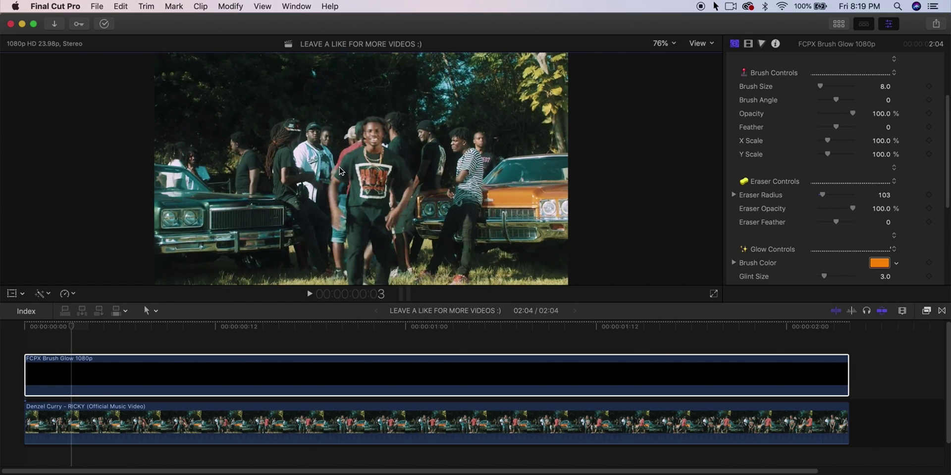
pyautogui.moveTo(339, 172)
pyautogui.mouseDown()
pyautogui.moveTo(322, 171)
pyautogui.moveTo(427, 179)
pyautogui.mouseUp()
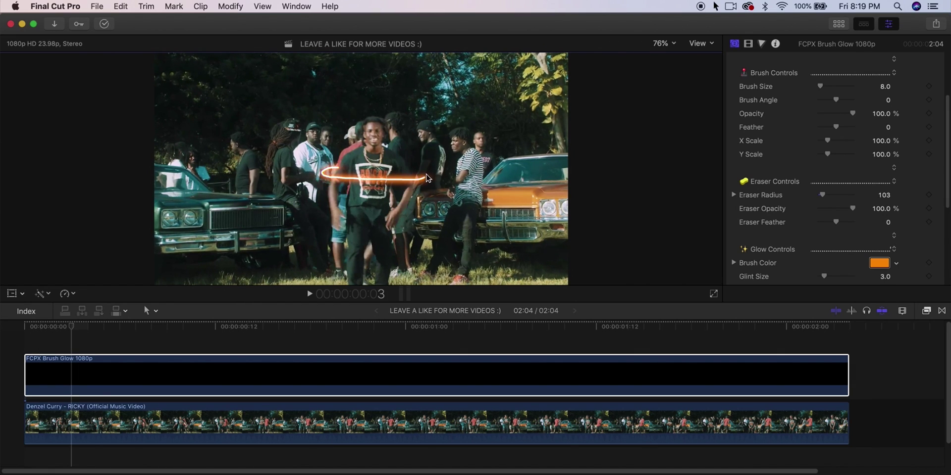
# - Scrub back to the clip's first frame and play the ring animation
pyautogui.click(170, 326)
pyautogui.moveTo(166, 325)
pyautogui.mouseDown()
pyautogui.moveTo(4, 325)
pyautogui.moveTo(158, 326)
pyautogui.mouseUp()
pyautogui.press('space')
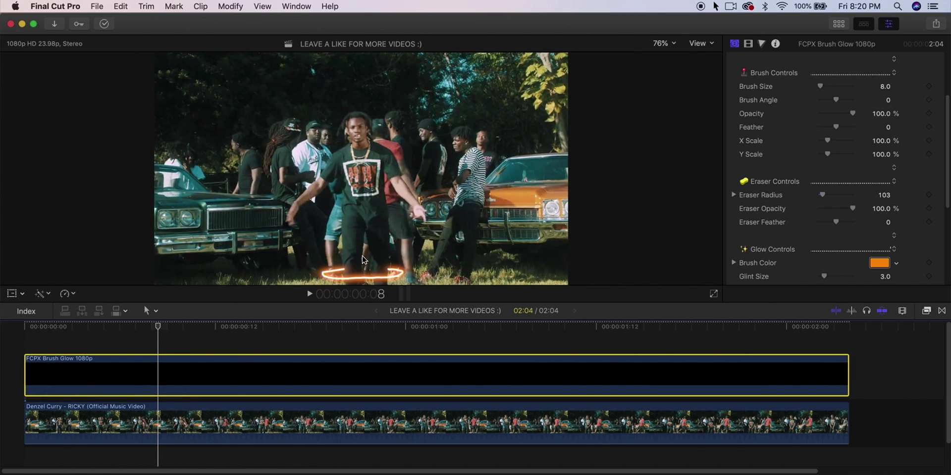
# - Draw an orange loop around the dancer's feet on frame 9, then replay from the first frame
pyautogui.press('Right')
pyautogui.moveTo(343, 271)
pyautogui.mouseDown()
pyautogui.moveTo(330, 267)
pyautogui.moveTo(396, 259)
pyautogui.moveTo(402, 271)
pyautogui.moveTo(389, 274)
pyautogui.mouseUp()
pyautogui.press('Right')
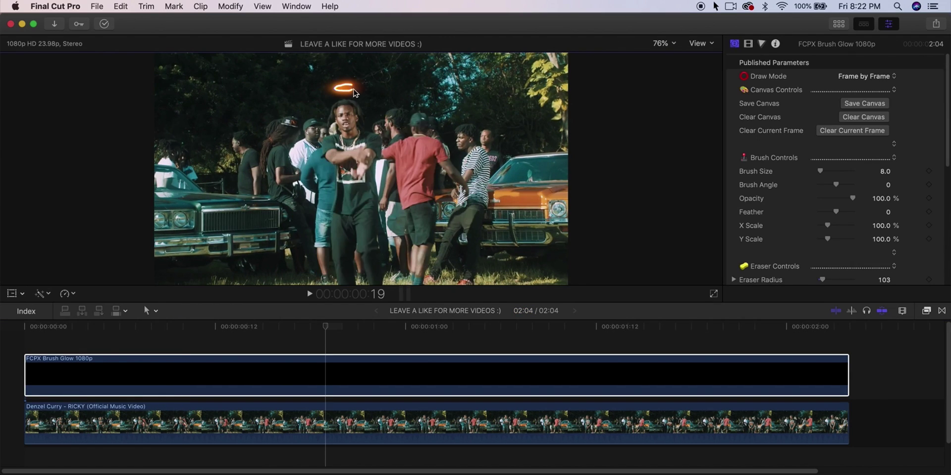
pyautogui.press('Right')
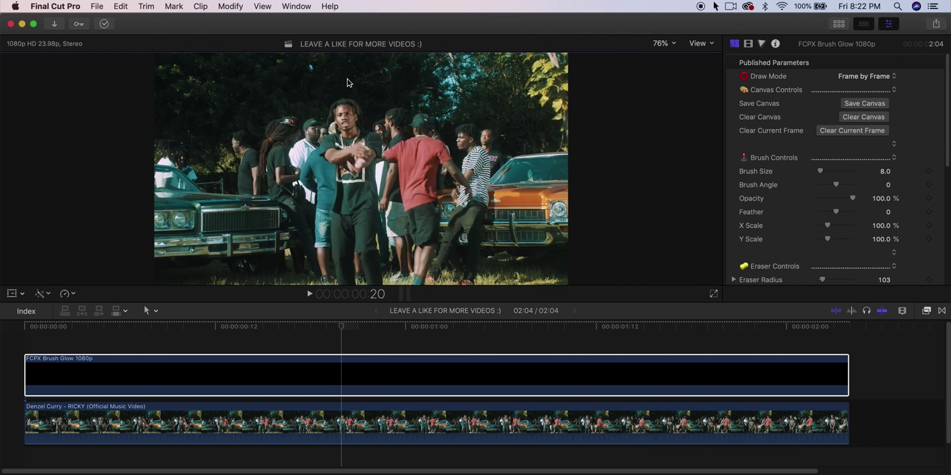
pyautogui.moveTo(363, 330); pyautogui.dragTo(23, 328)
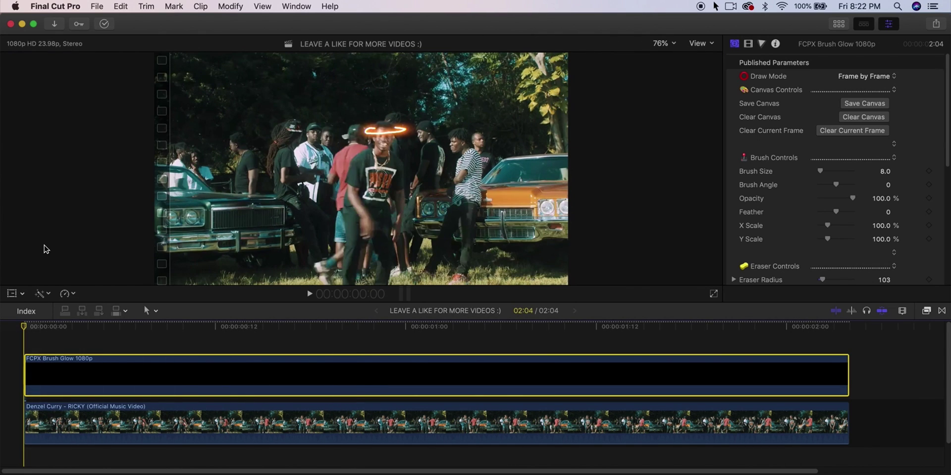
pyautogui.press('space')
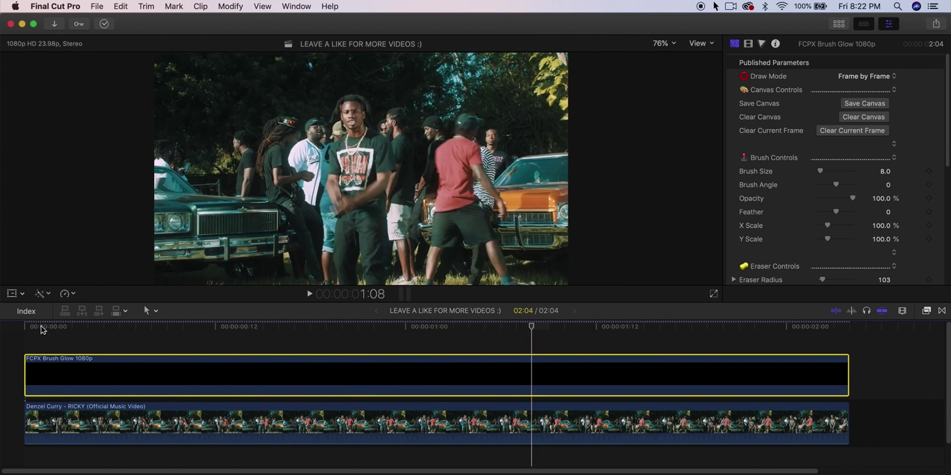
# - Replay the clip from near the start and stop at frame 11
pyautogui.click(44, 328)
pyautogui.press('space')
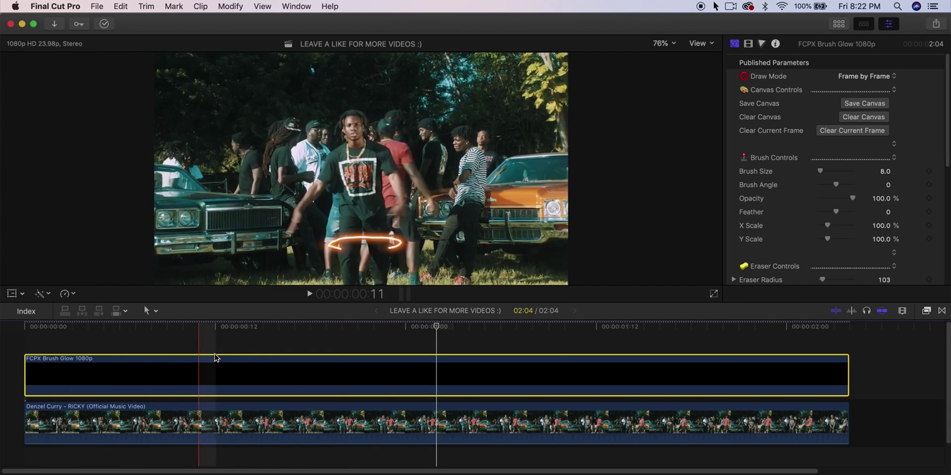
pyautogui.click(200, 358)
# - Change the Brush Color from orange to magenta in the Colors picker, then close it
pyautogui.scroll(-2, 857, 223)
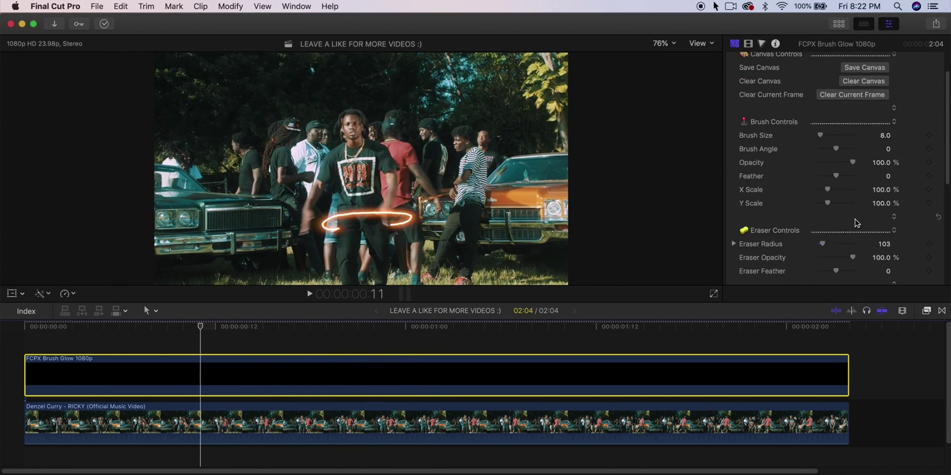
pyautogui.scroll(-8, 857, 223)
pyautogui.click(879, 164)
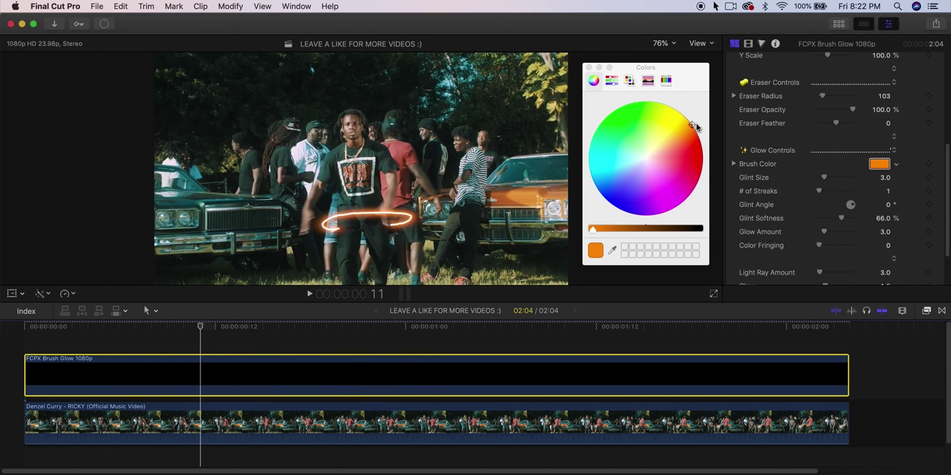
pyautogui.moveTo(676, 144)
pyautogui.mouseDown()
pyautogui.moveTo(676, 133)
pyautogui.moveTo(657, 167)
pyautogui.moveTo(678, 193)
pyautogui.mouseUp()
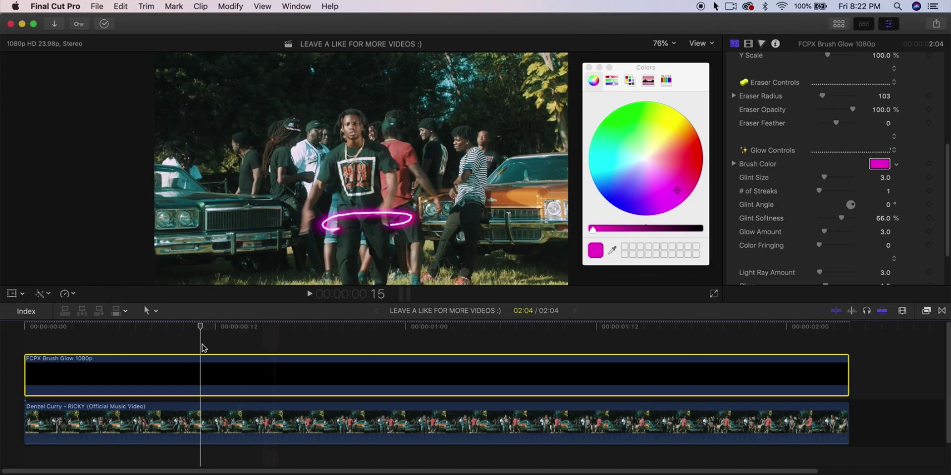
pyautogui.press('Home')
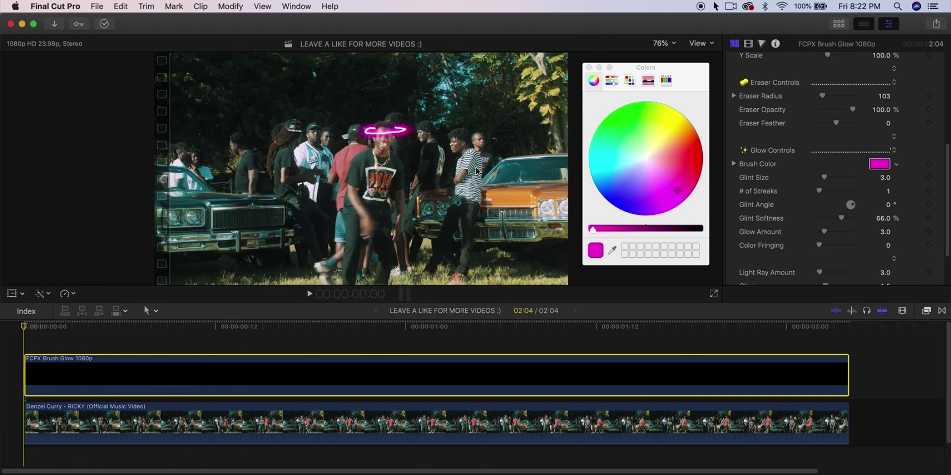
pyautogui.moveTo(600, 77); pyautogui.dragTo(597, 77)
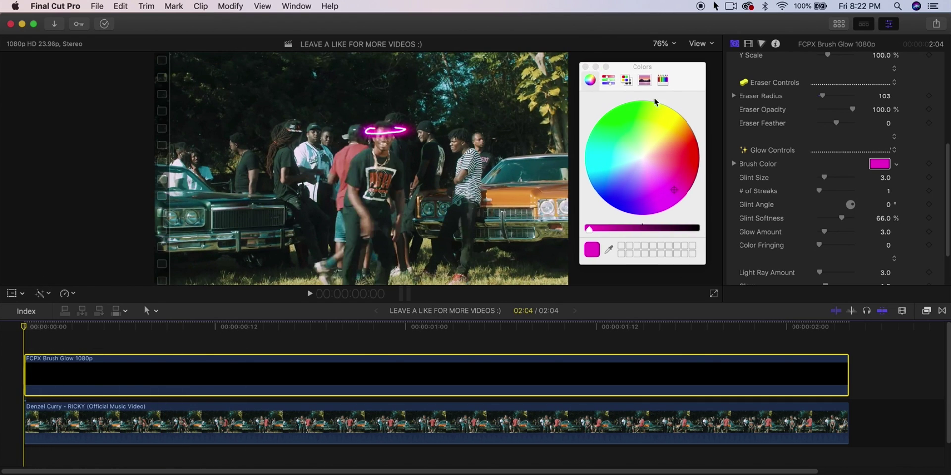
pyautogui.click(586, 66)
# - Play the magenta ring animation and return the playhead to the timeline start
pyautogui.scroll(-1, 937, 183)
pyautogui.scroll(10, 936, 186)
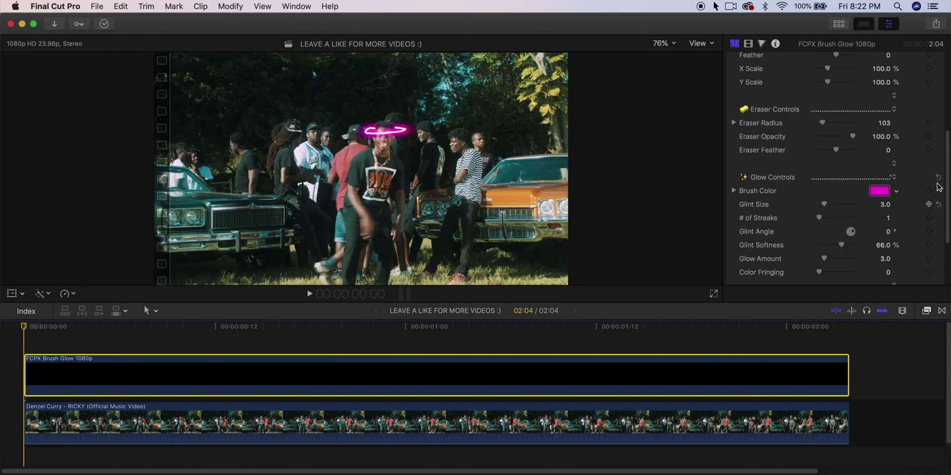
pyautogui.press('space')
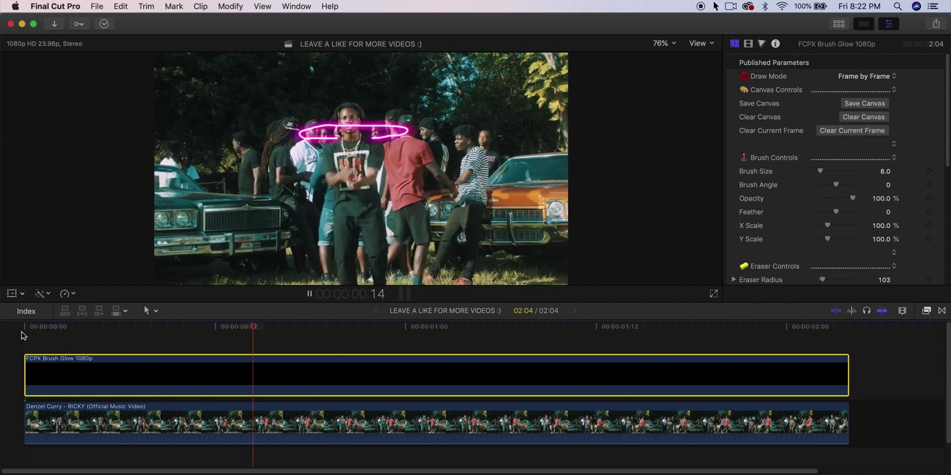
pyautogui.press('space')
pyautogui.press('Home')
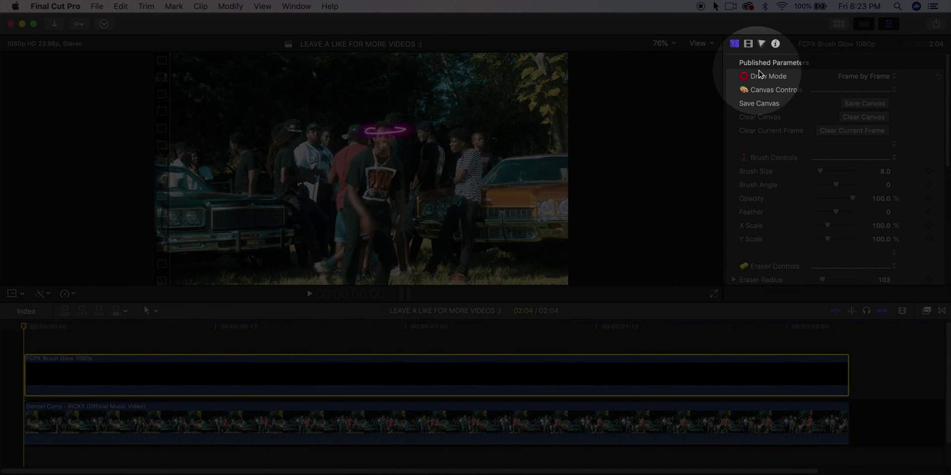
pyautogui.click(838, 24)
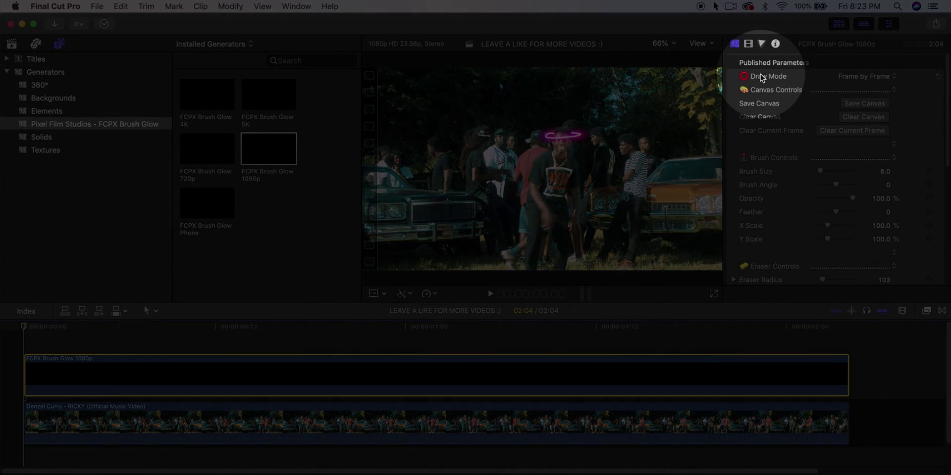
pyautogui.click(865, 76)
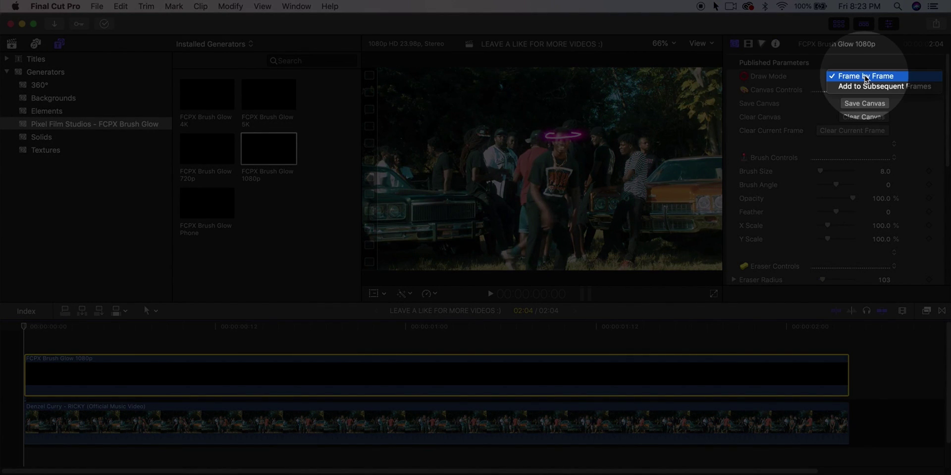
pyautogui.click(867, 76)
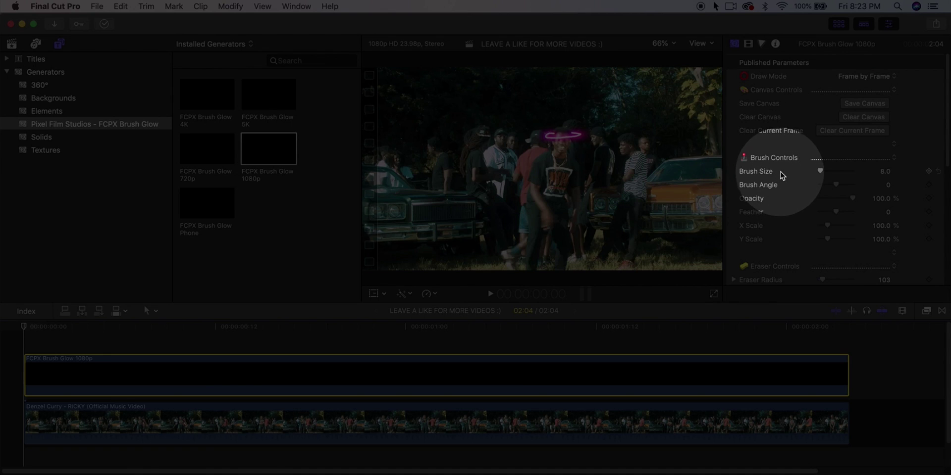
pyautogui.scroll(-8, 851, 177)
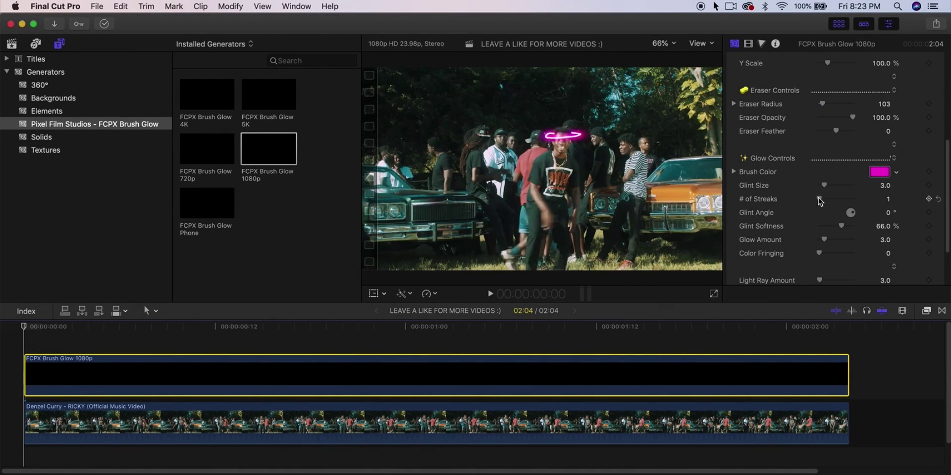
pyautogui.scroll(8, 835, 189)
pyautogui.click(839, 24)
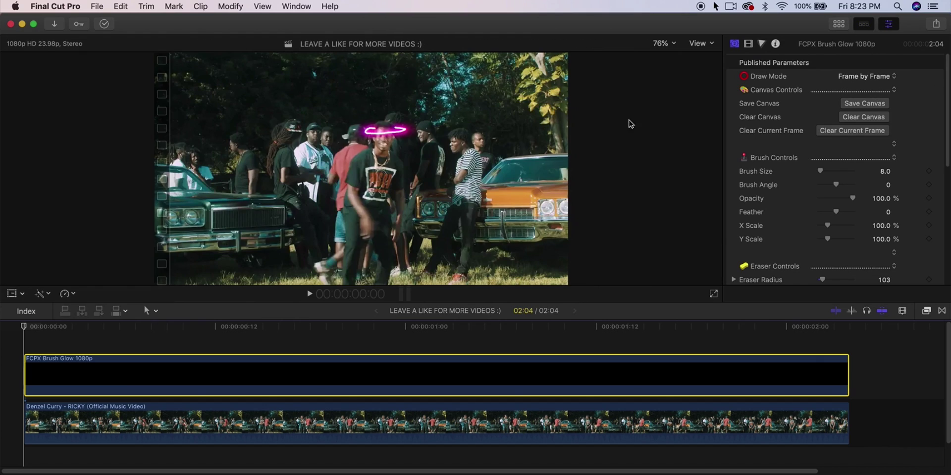
# - Step forward two frames to watch the pink ring drop from the dancer's head to his chest
pyautogui.press('Right')
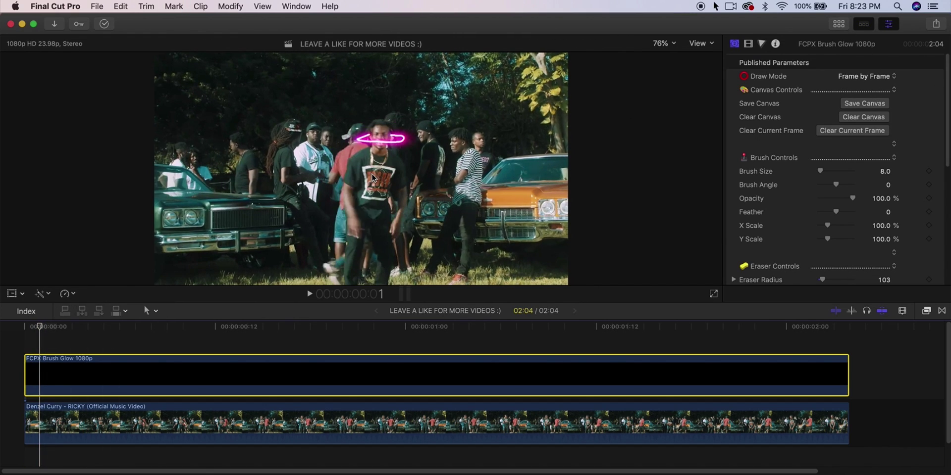
pyautogui.press('Right')
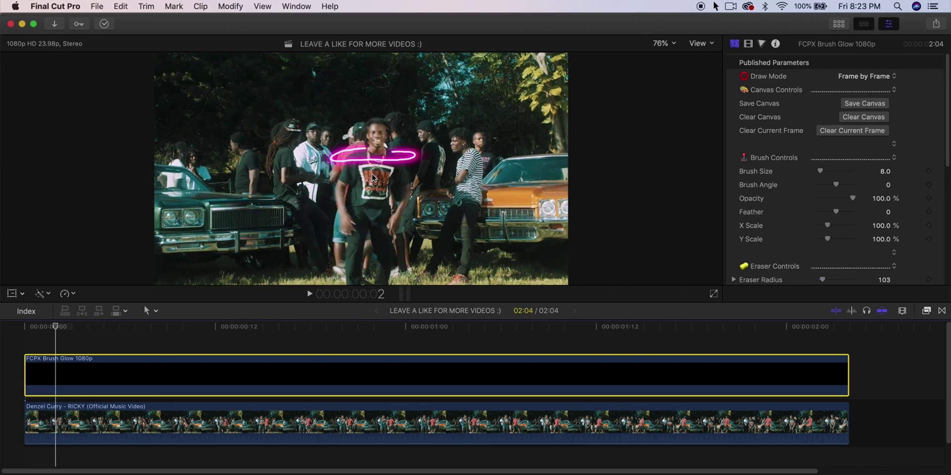